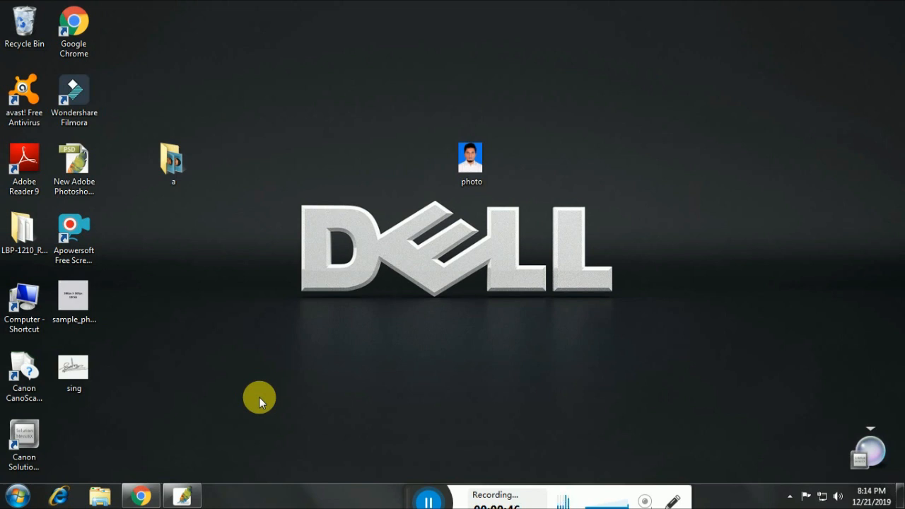
Switch to Chrome, go to img2go.com and open its Resize image tool
left_click(141, 495)
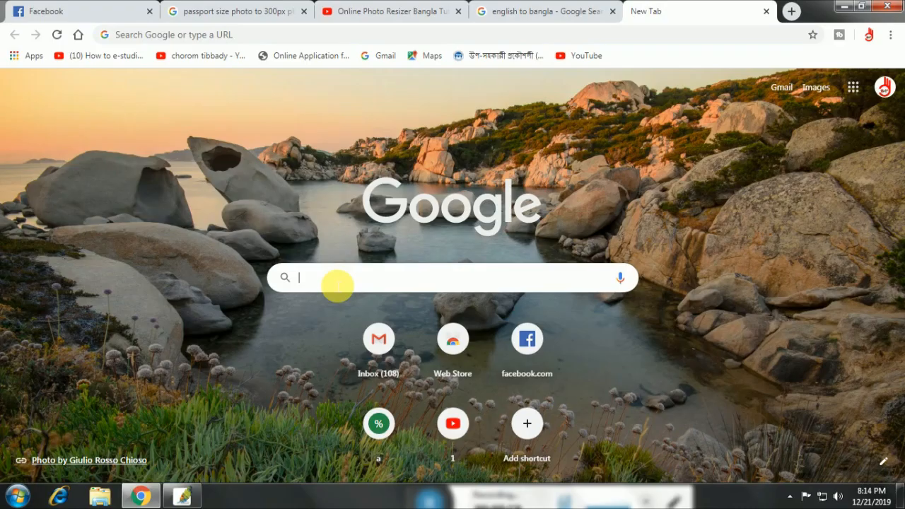
left_click(338, 280)
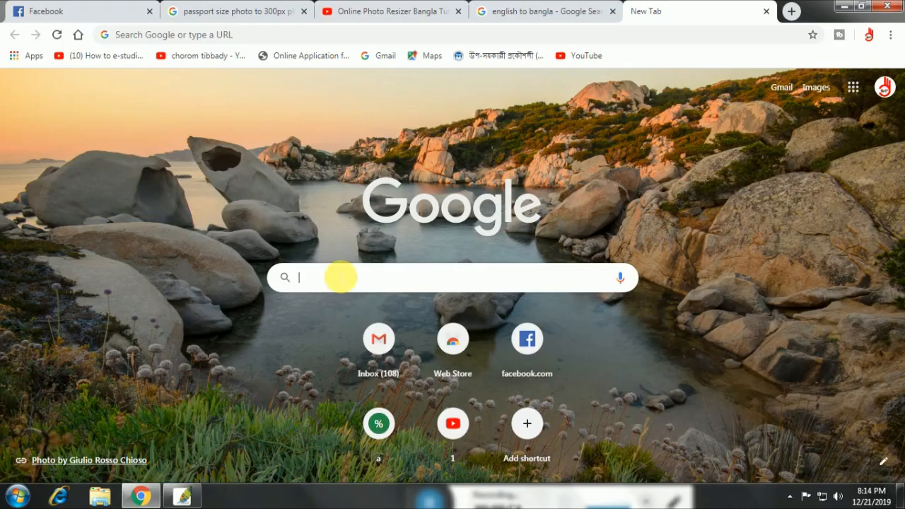
type("i")
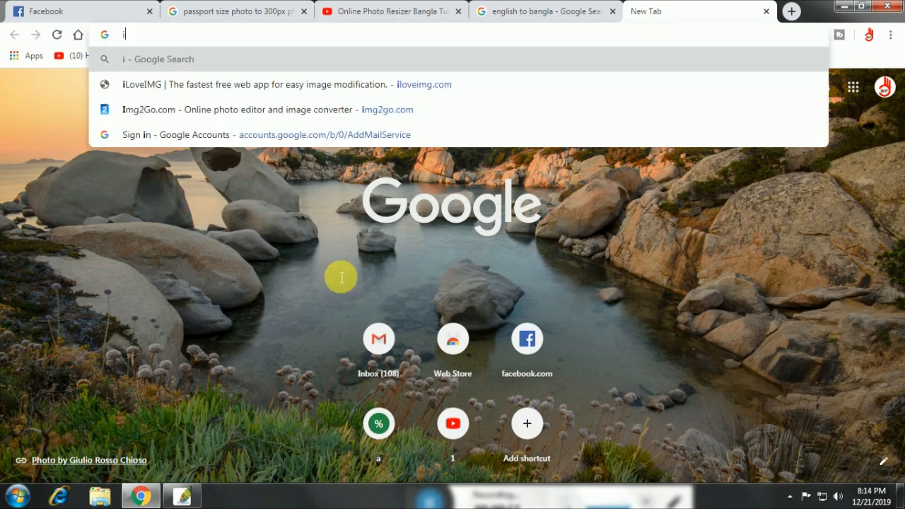
type("mg2go.com")
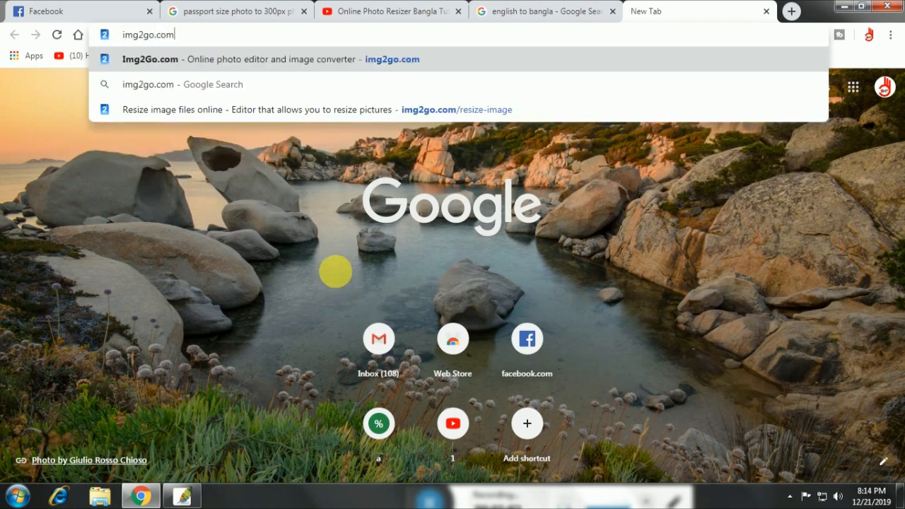
key("Return")
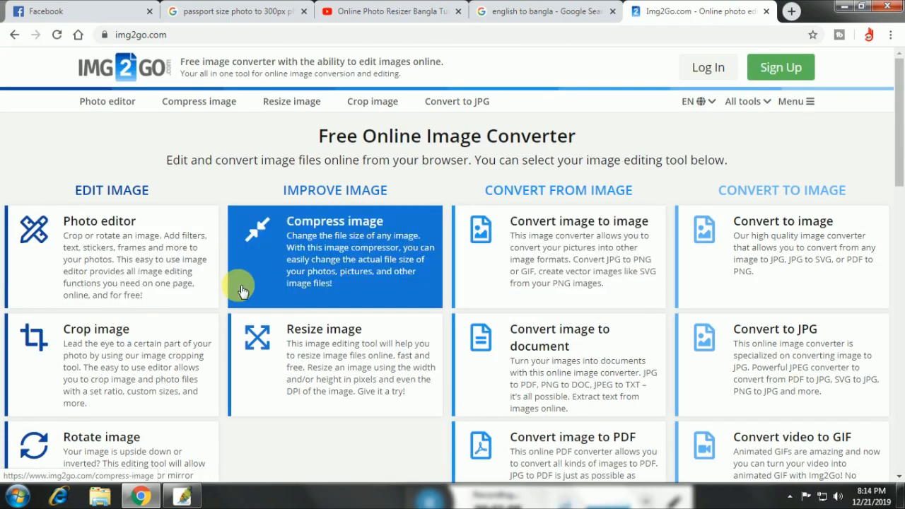
scroll(217, 300, "down", 1)
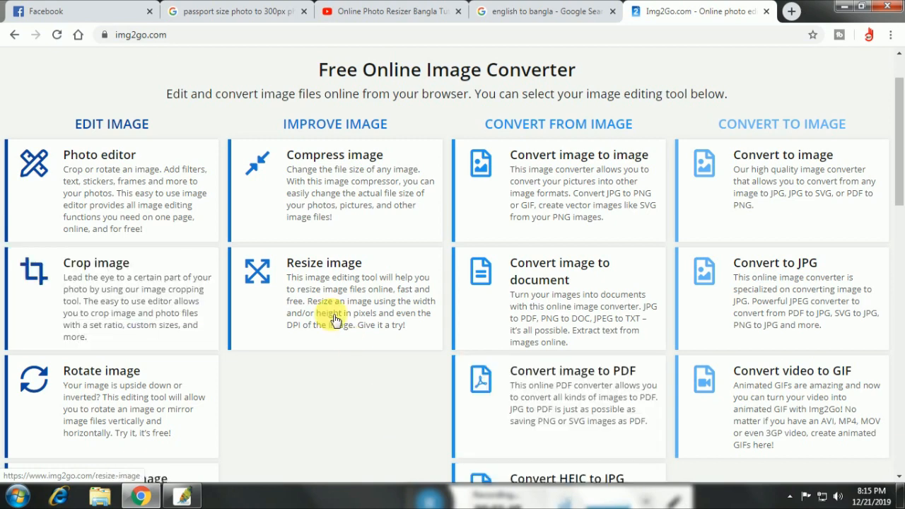
left_click(347, 280)
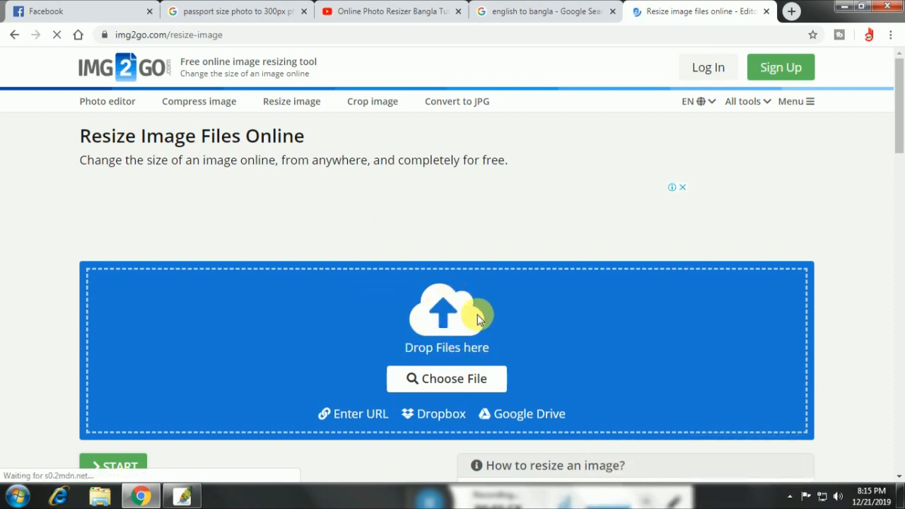
Upload the JPEG image named photo from the Desktop for resizing
left_click(446, 347)
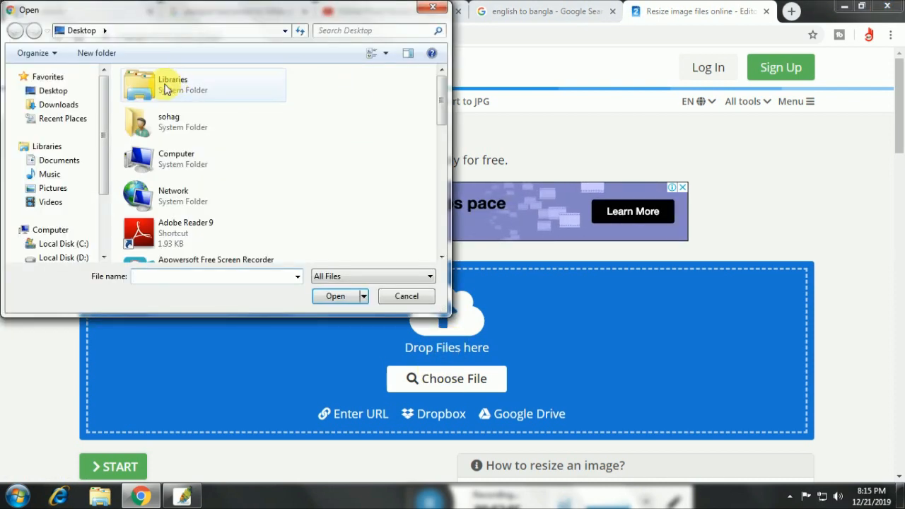
left_click_drag(438, 97, 440, 222)
left_click(139, 172)
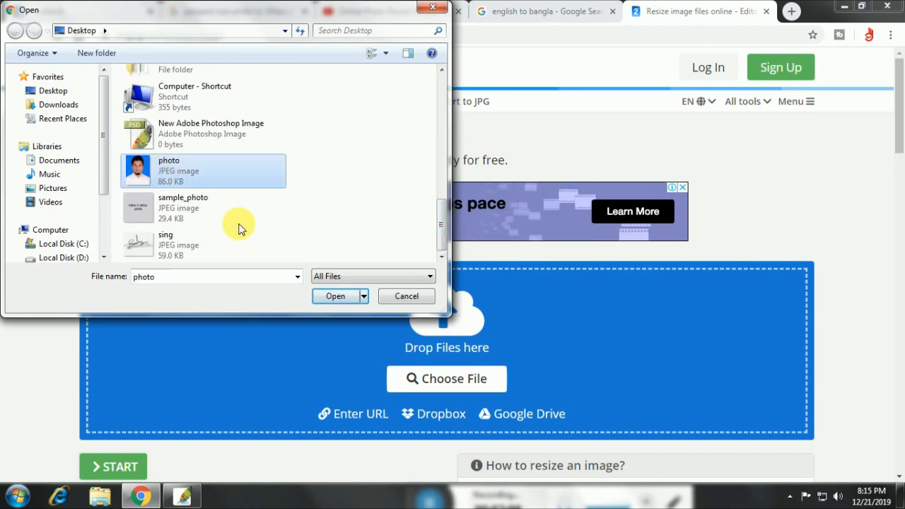
left_click(330, 297)
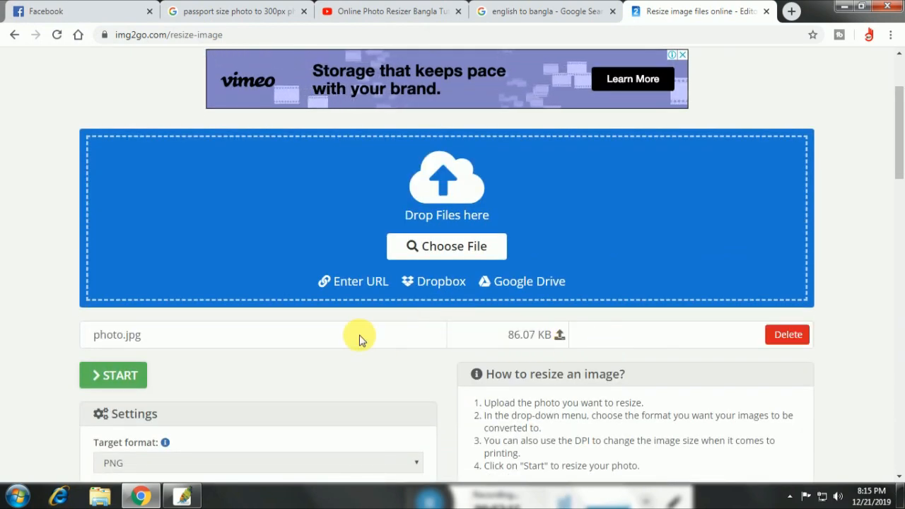
Resize photo.jpg to 300 px wide by 300 px high with JPG as the target format, and run the conversion
scroll(359, 338, "down", 2)
scroll(358, 338, "down", 2)
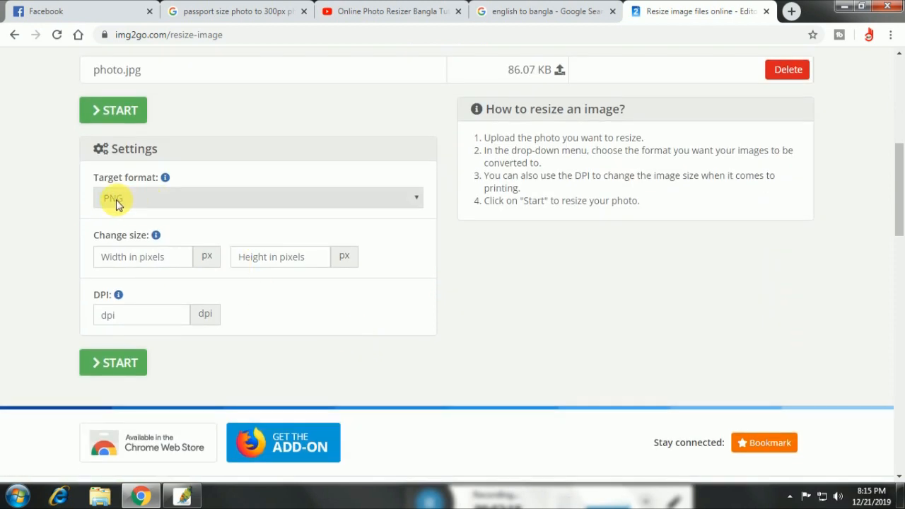
left_click(176, 203)
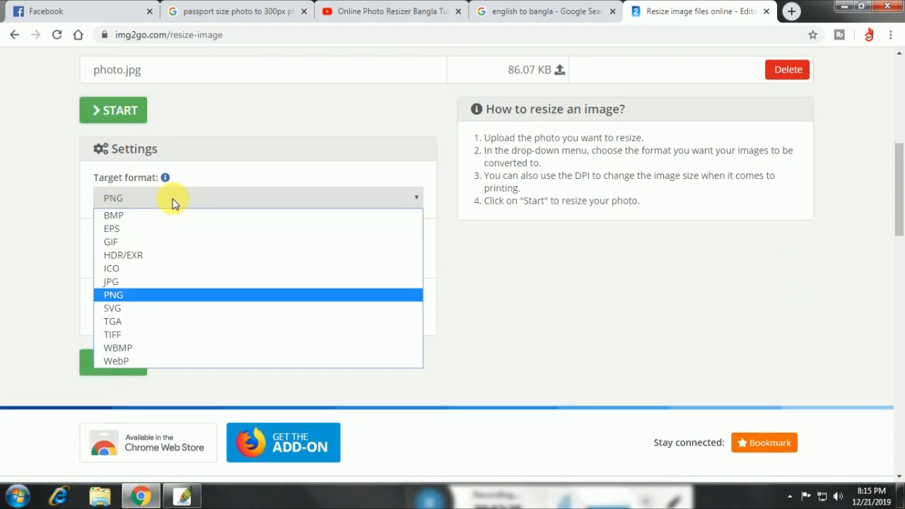
left_click(136, 284)
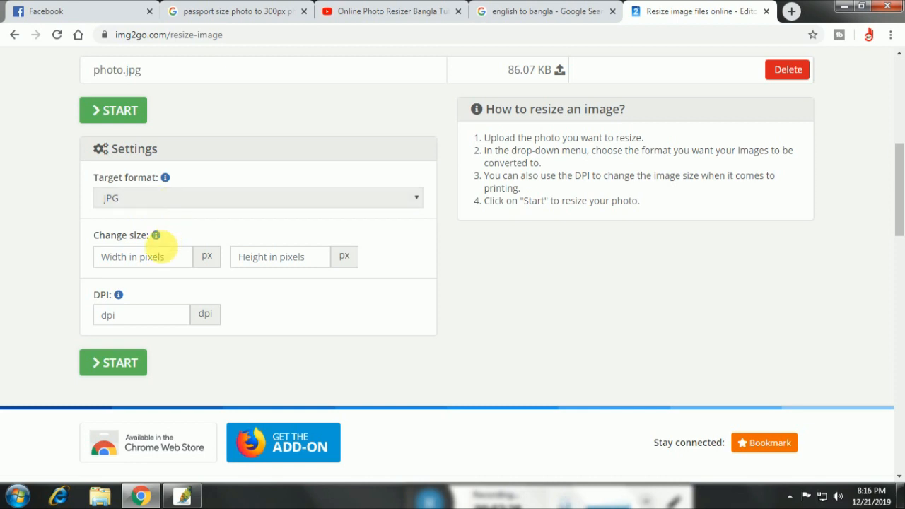
left_click(154, 263)
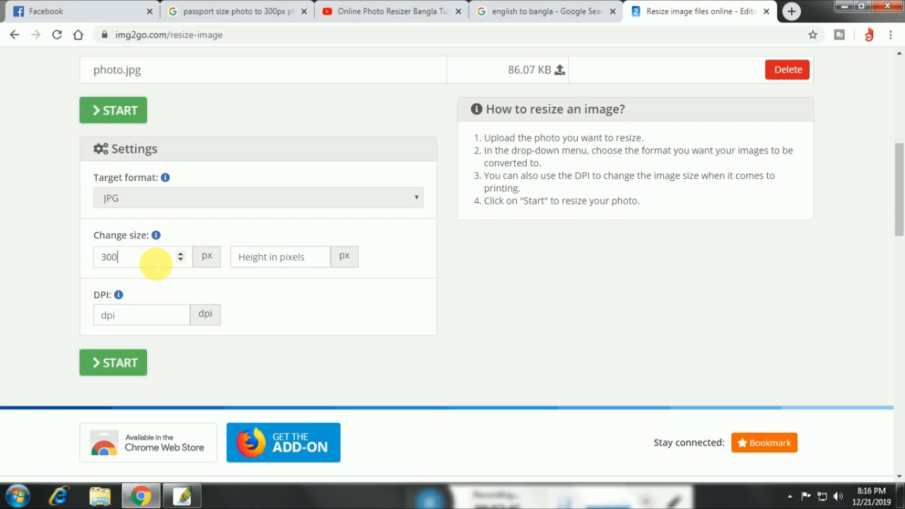
type("300")
left_click(294, 260)
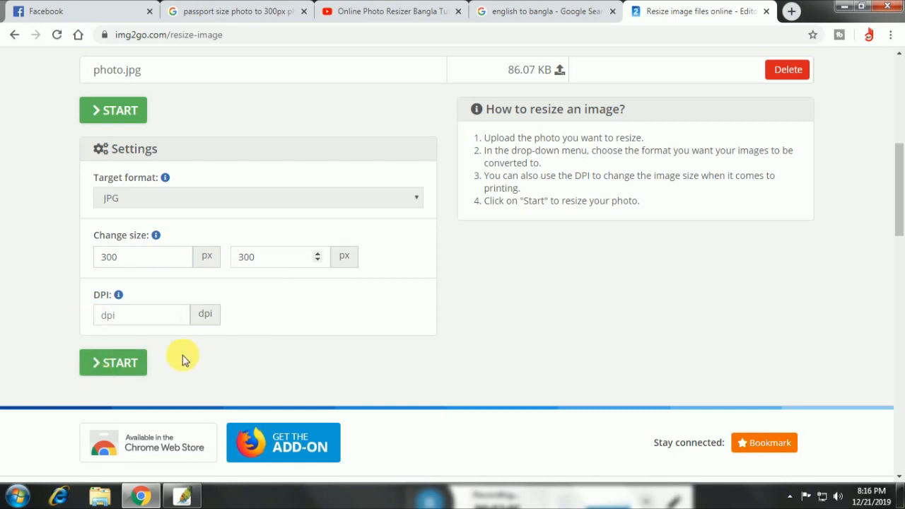
left_click(125, 364)
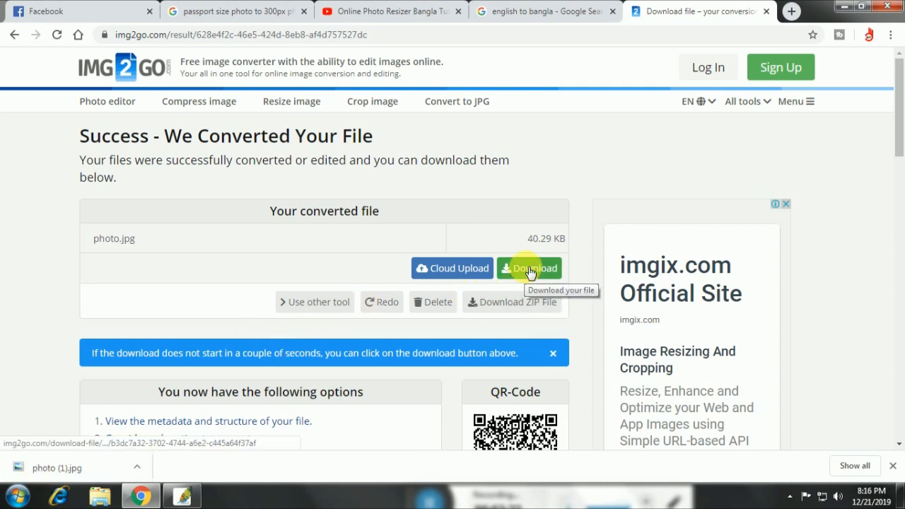
View the downloaded resized photo in the image viewer and close it
left_click(42, 470)
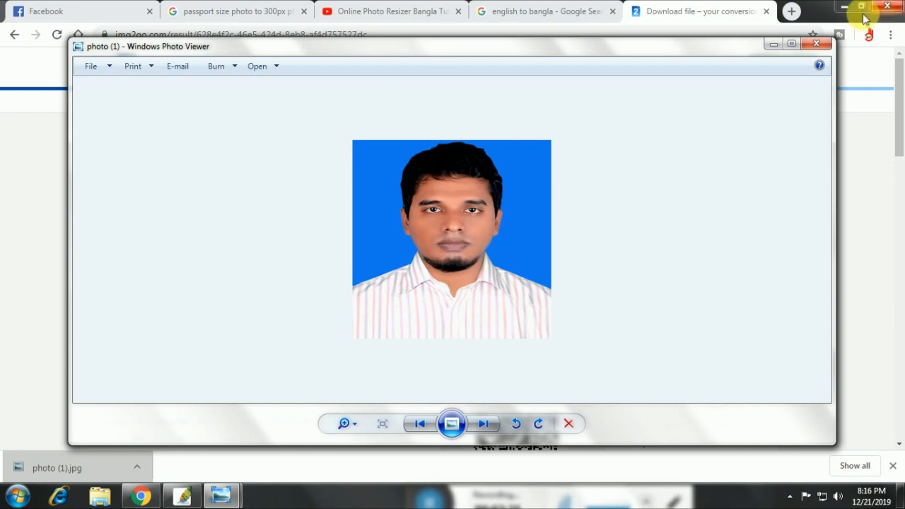
left_click(819, 45)
left_click(332, 331)
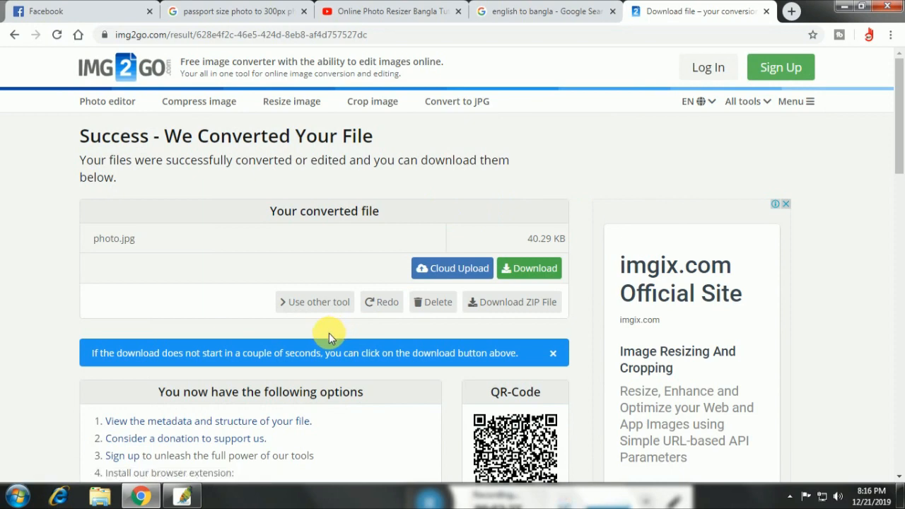
Return to the Resize Image page and upload the signature image named sing from the Desktop
scroll(367, 292, "down", 2)
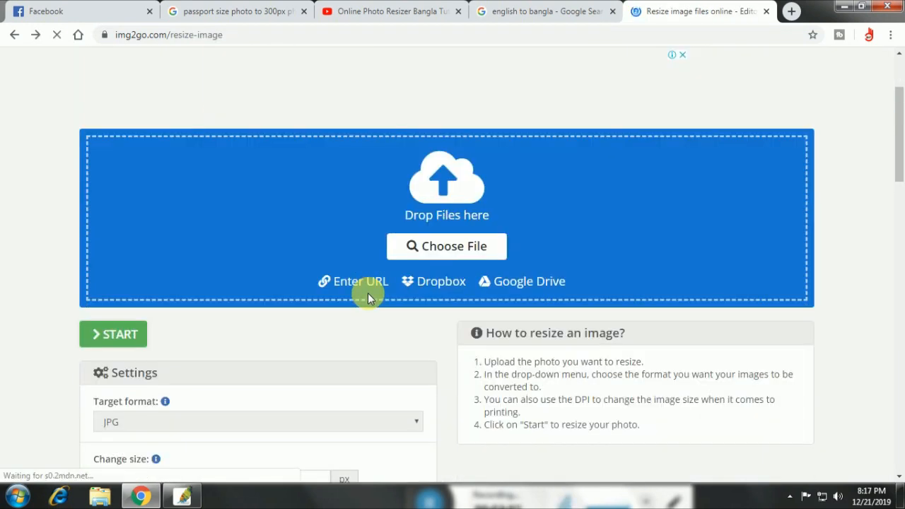
scroll(327, 272, "up", 2)
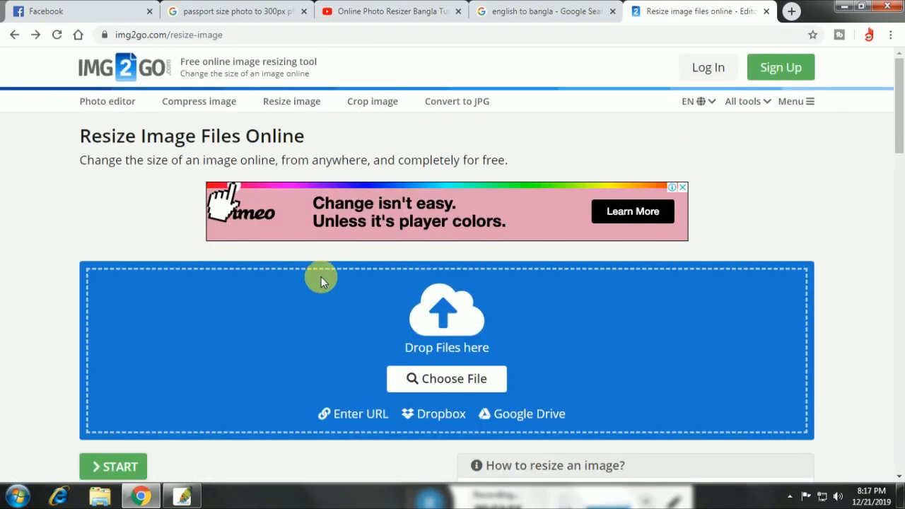
scroll(320, 278, "down", 3)
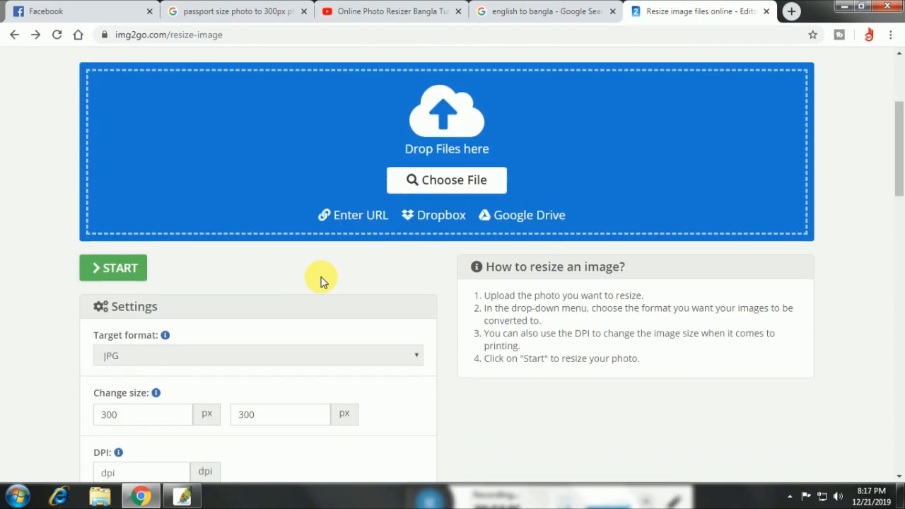
left_click(434, 183)
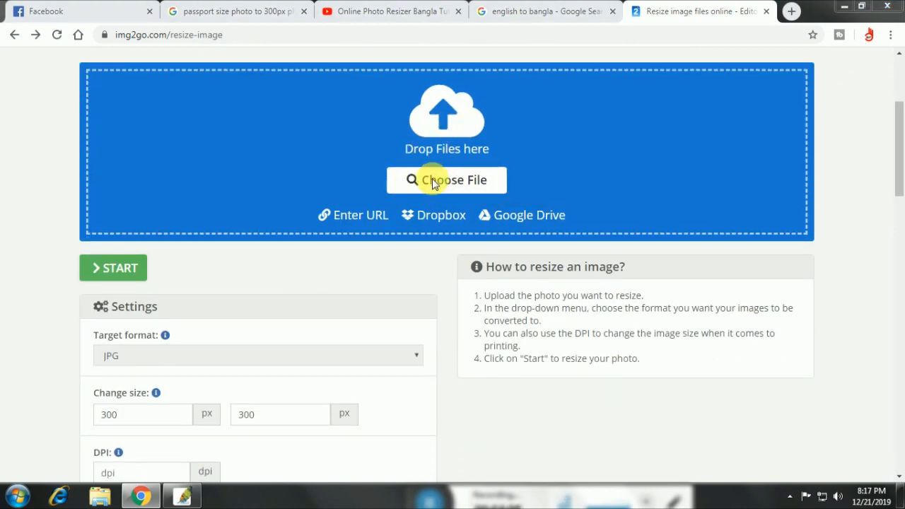
left_click_drag(442, 90, 449, 228)
double_click(191, 245)
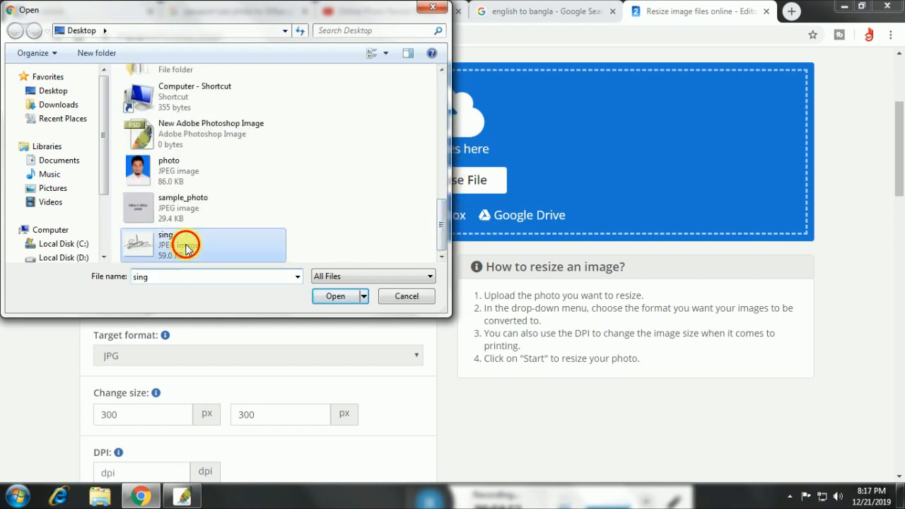
Set the height for sing.jpg to 80 px and run the conversion
scroll(361, 314, "down", 3)
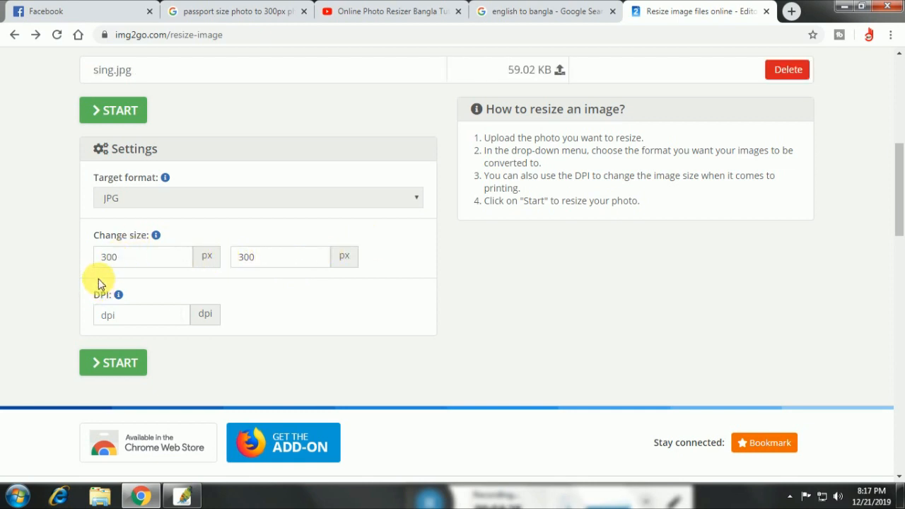
left_click_drag(261, 263, 244, 261)
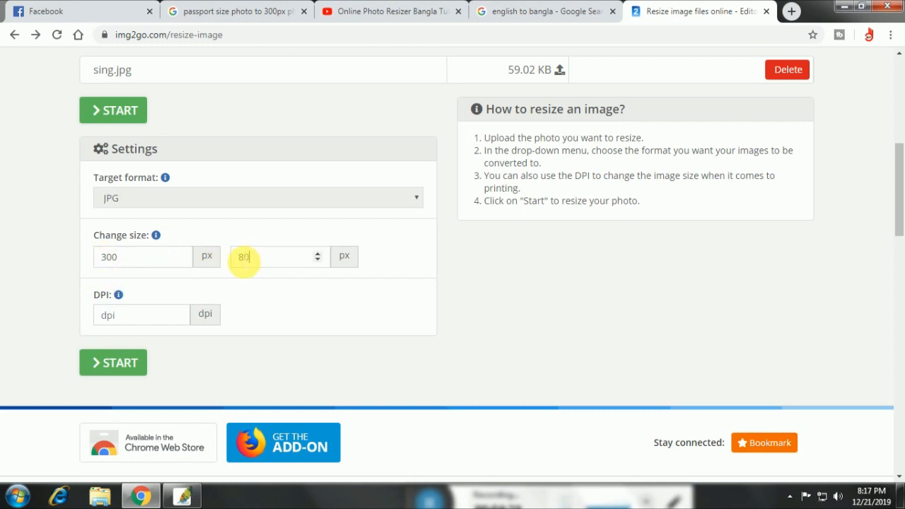
left_click(110, 362)
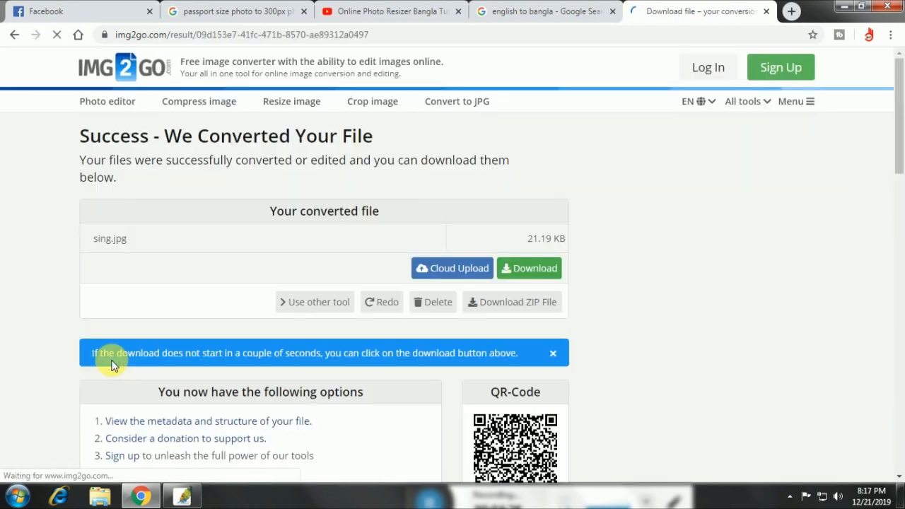
View the downloaded resized signature sing.jpg in the image viewer and close it
scroll(219, 346, "down", 1)
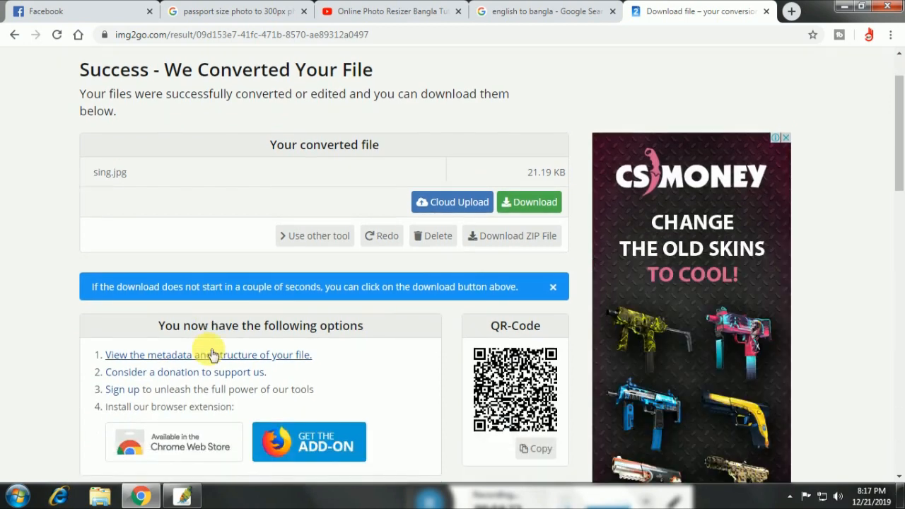
scroll(212, 352, "down", 2)
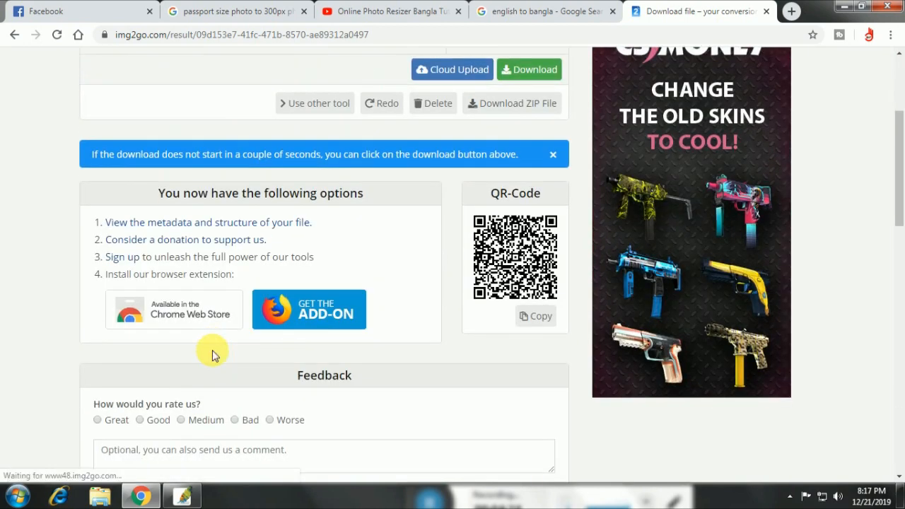
scroll(216, 356, "up", 3)
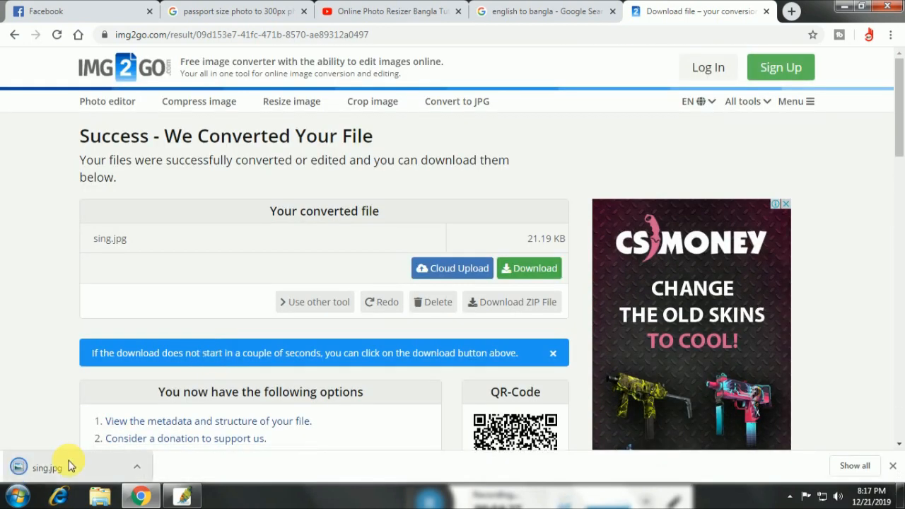
left_click(63, 469)
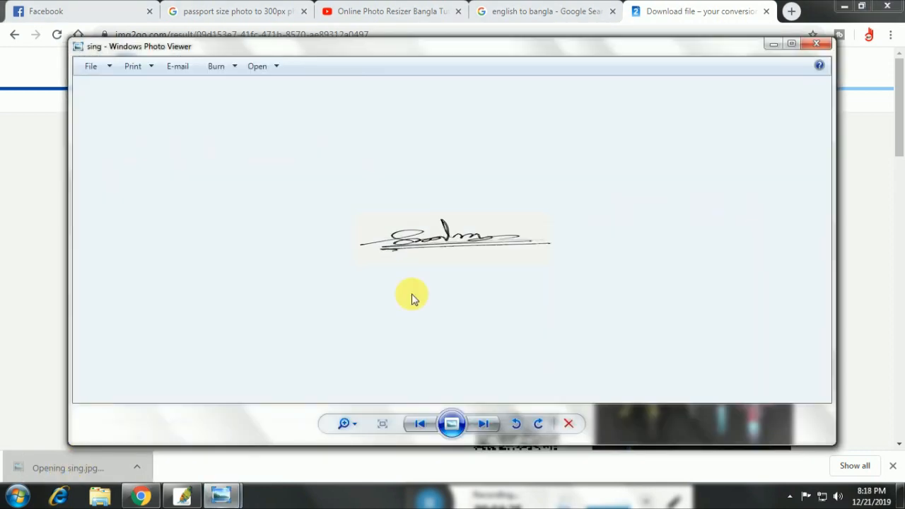
left_click(813, 44)
left_click(818, 43)
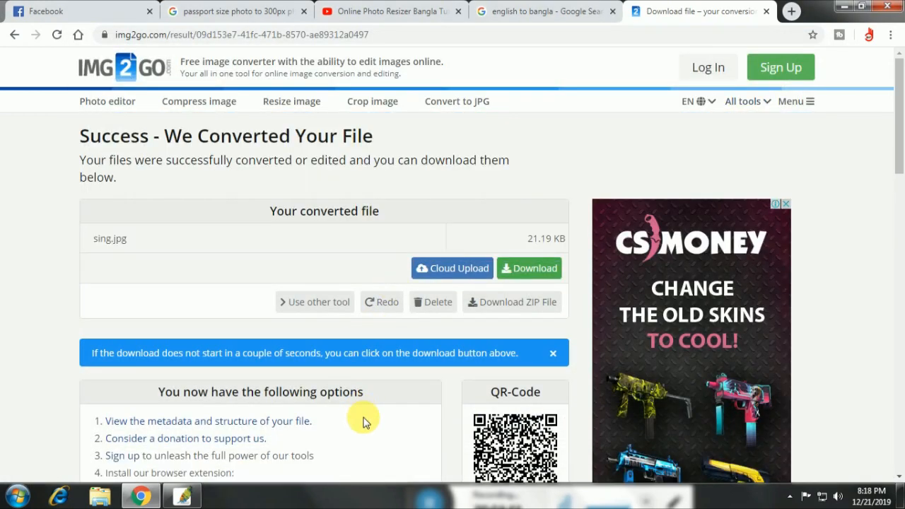
scroll(363, 422, "down", 3)
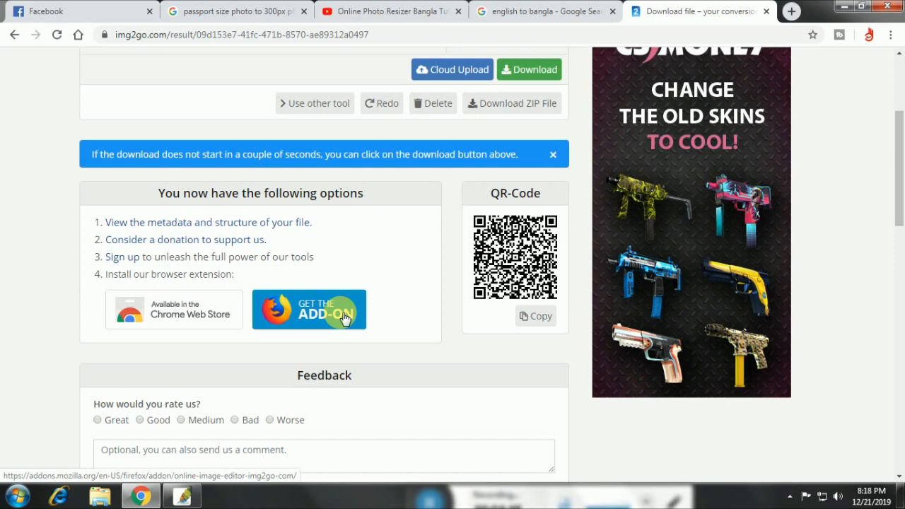
scroll(344, 318, "up", 2)
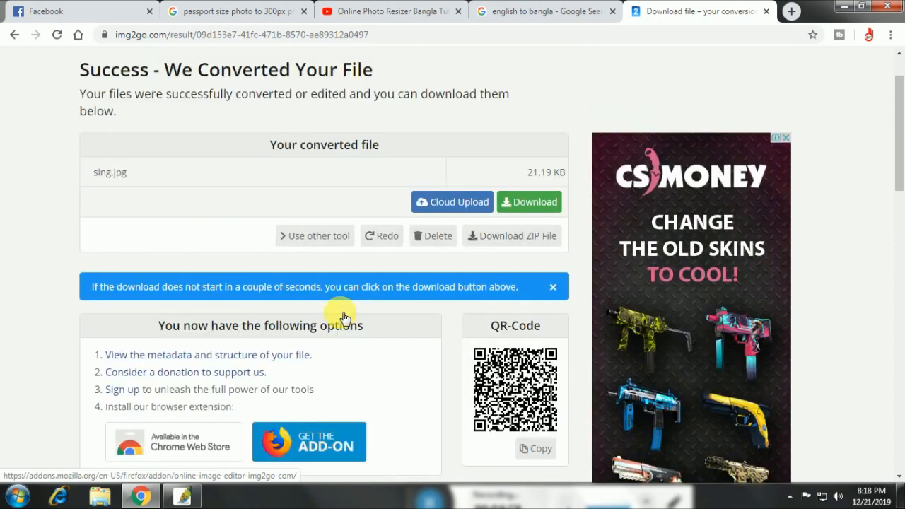
scroll(340, 312, "up", 1)
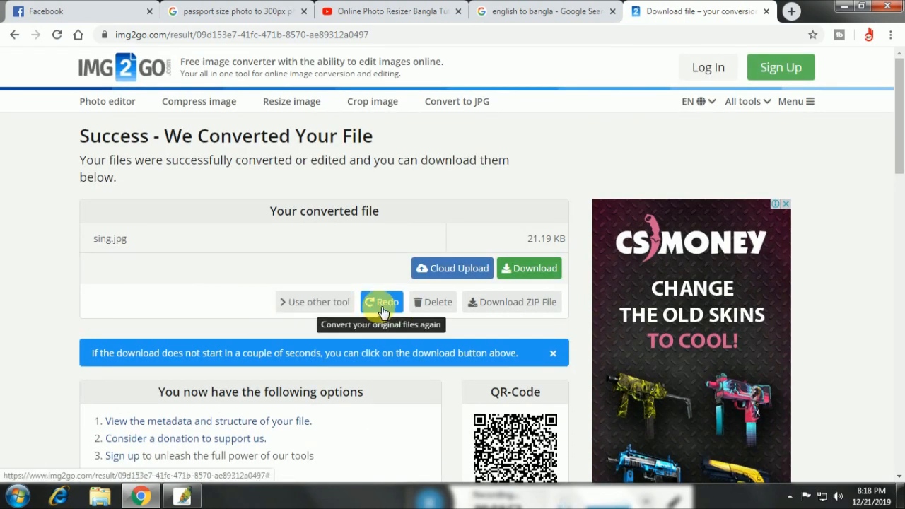
Open the website iloveimg.com in a new browser tab
left_click(791, 11)
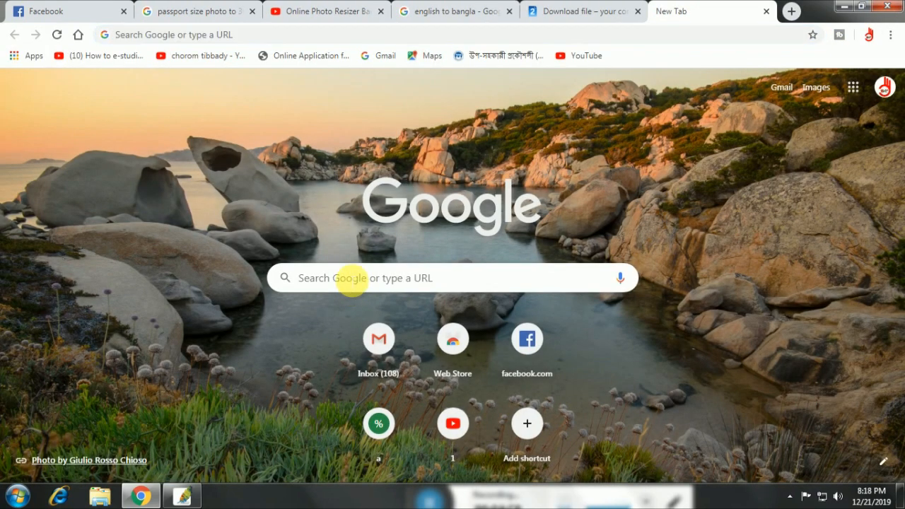
left_click(353, 278)
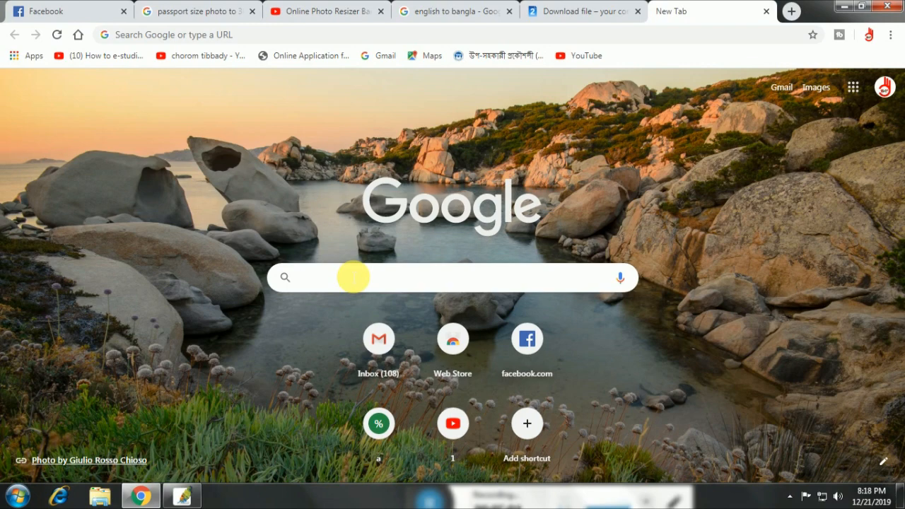
type("ilove")
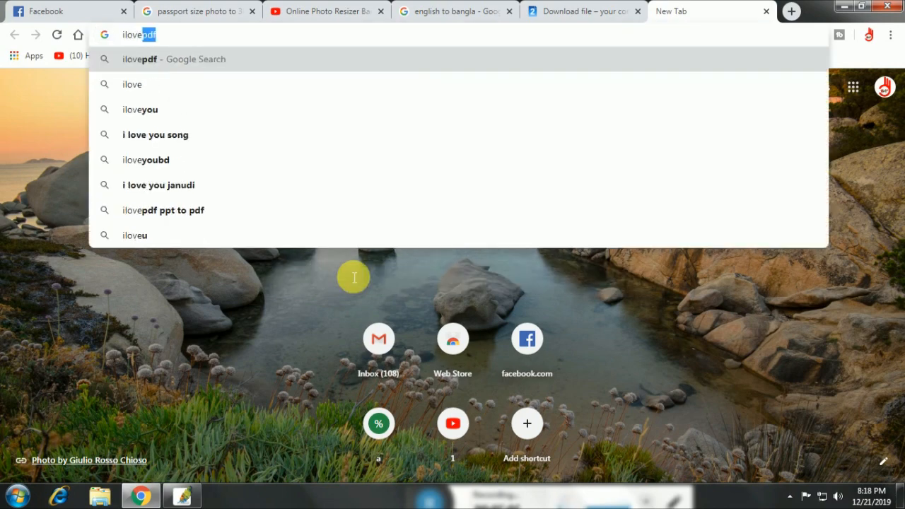
type("mg.")
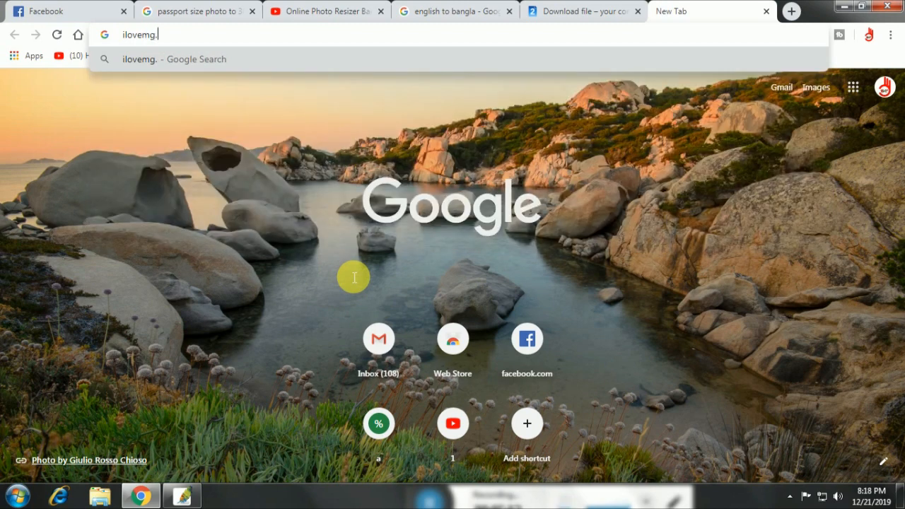
type("com")
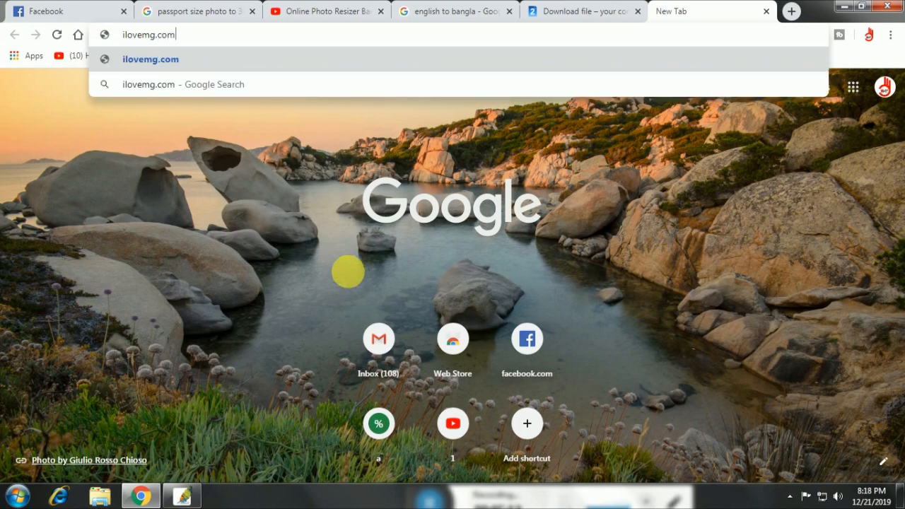
key("Return")
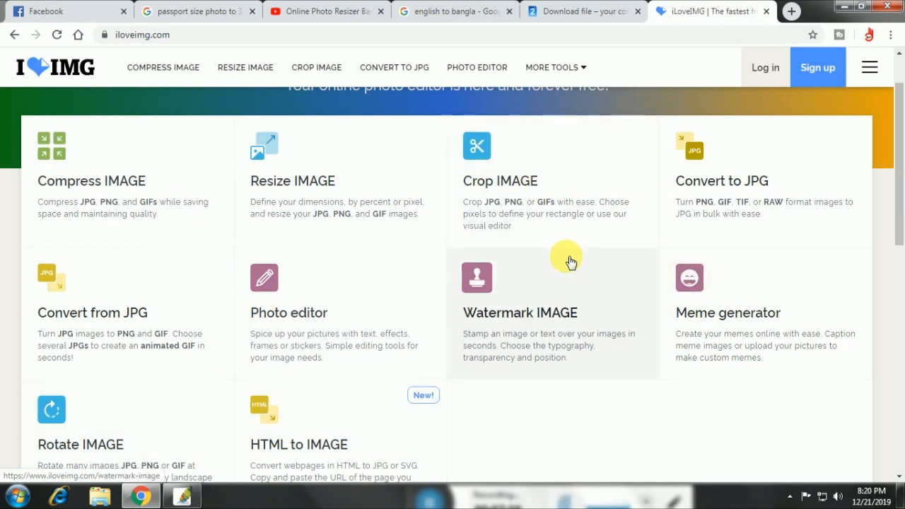
Open the Resize IMAGE tool and upload the JPEG image named photo from the Desktop
left_click(278, 182)
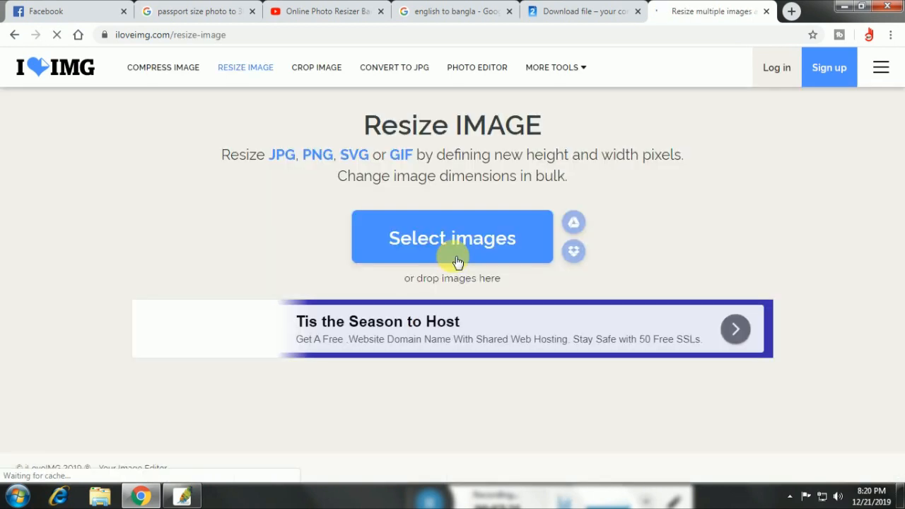
left_click(767, 304)
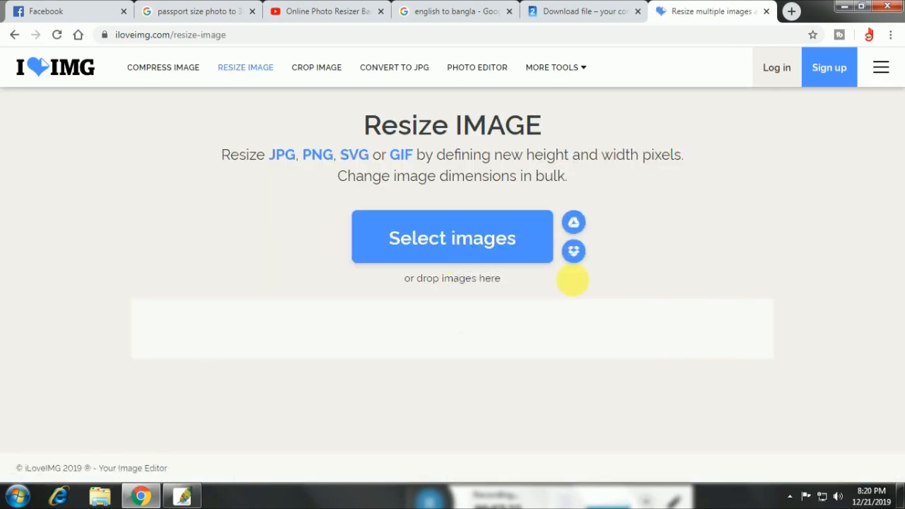
left_click(423, 244)
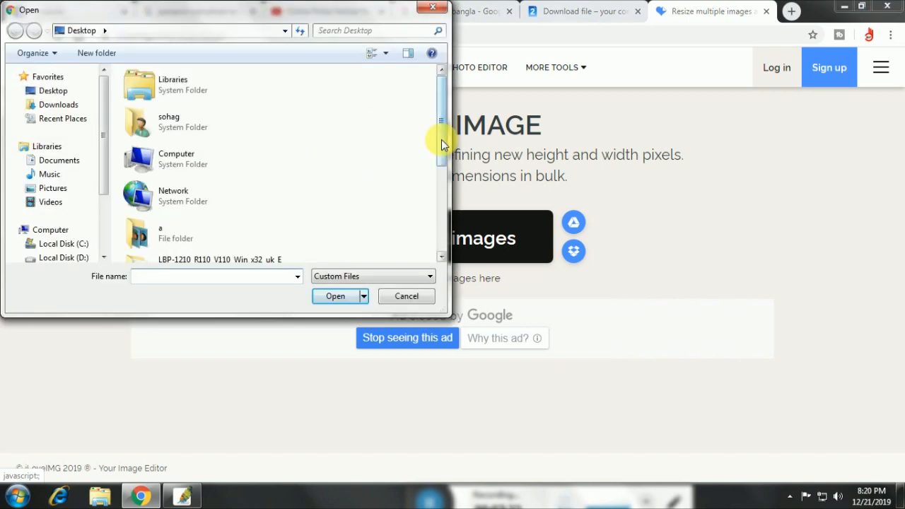
left_click_drag(442, 156, 442, 236)
left_click(148, 169)
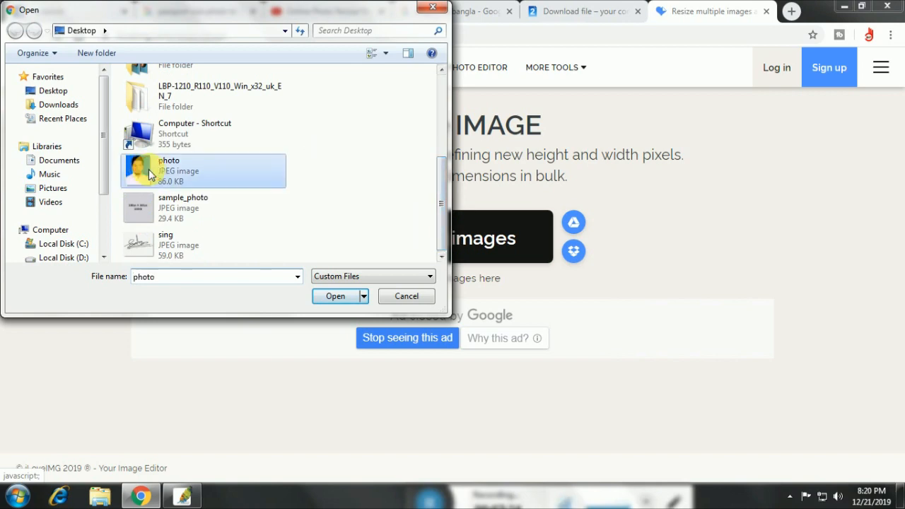
left_click(335, 295)
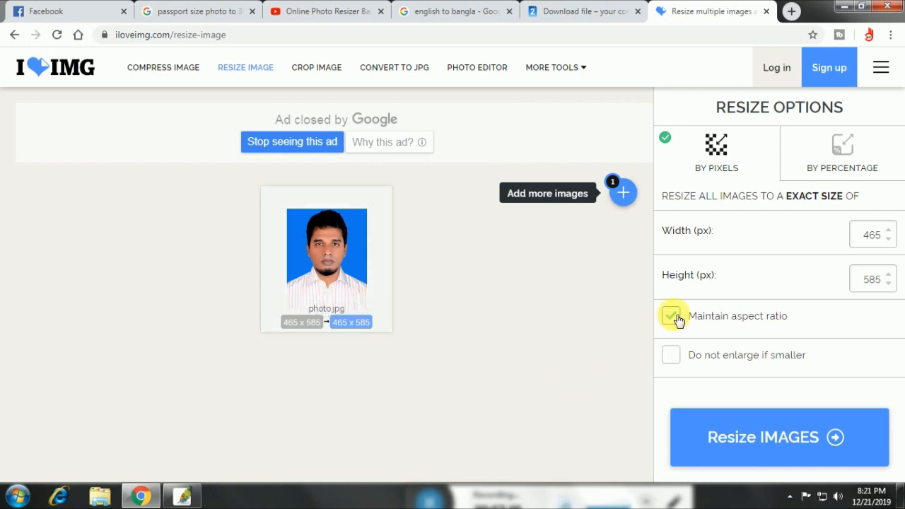
Enter a width of 300 px for photo.jpg with Do not enlarge if smaller enabled and Maintain aspect ratio turned off
left_click(671, 360)
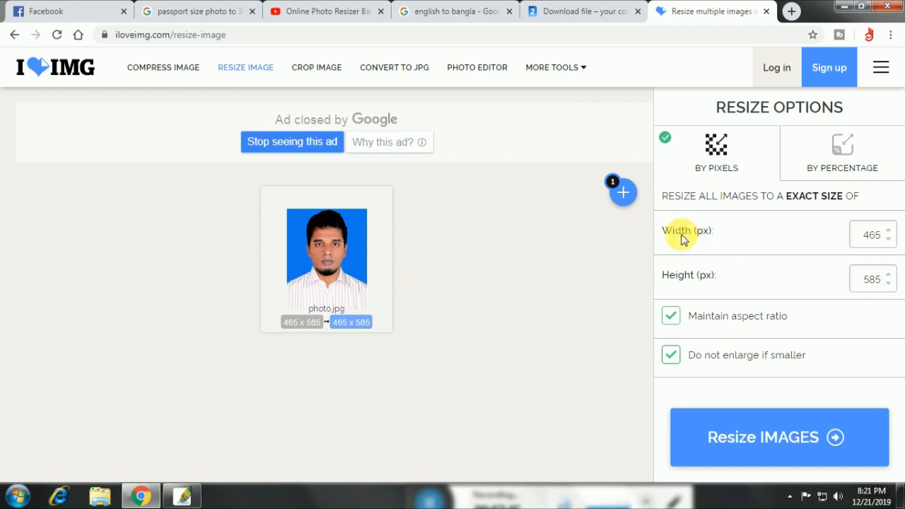
double_click(873, 236)
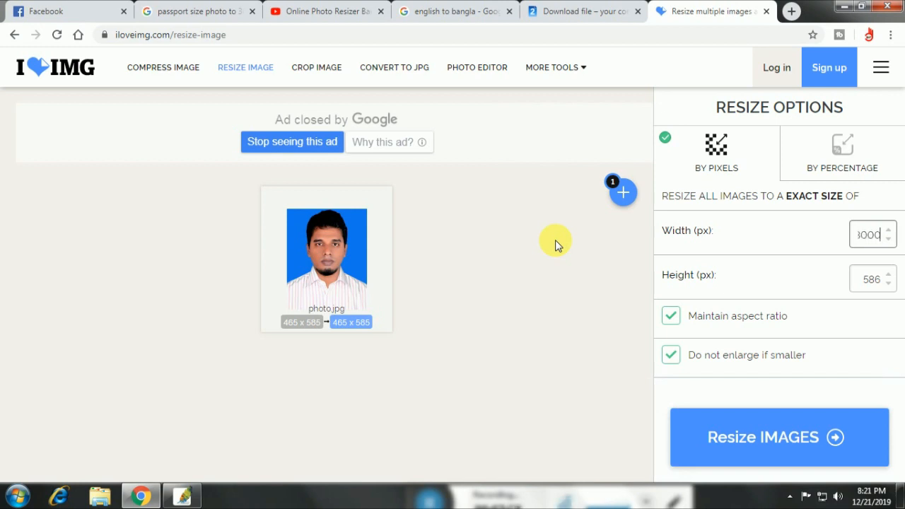
key("BackSpace")
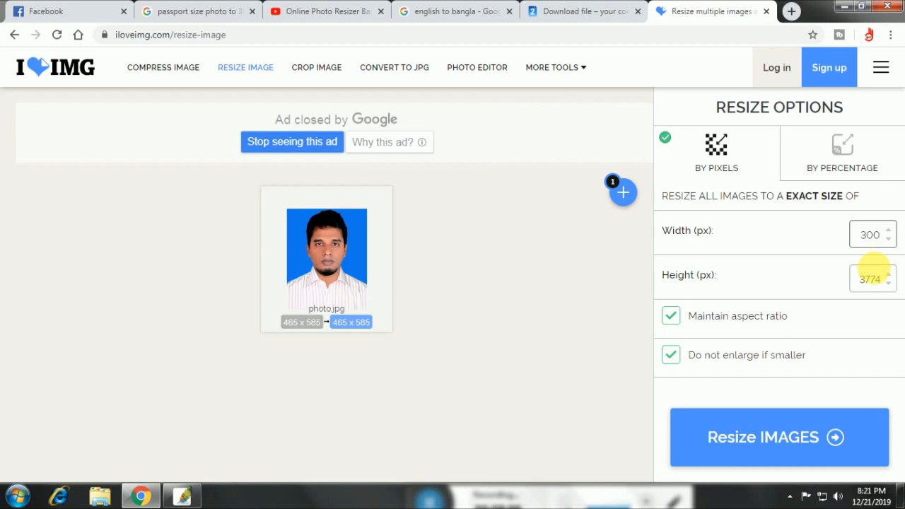
left_click(886, 284)
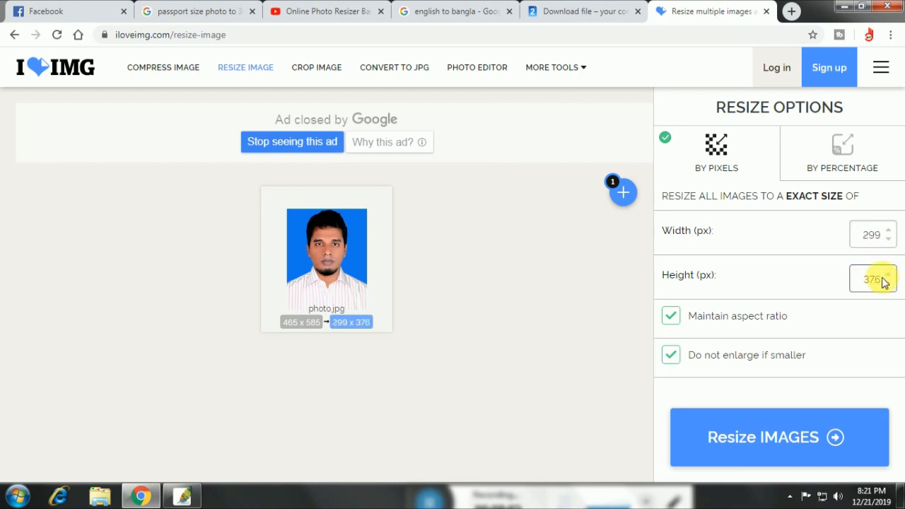
left_click(680, 318)
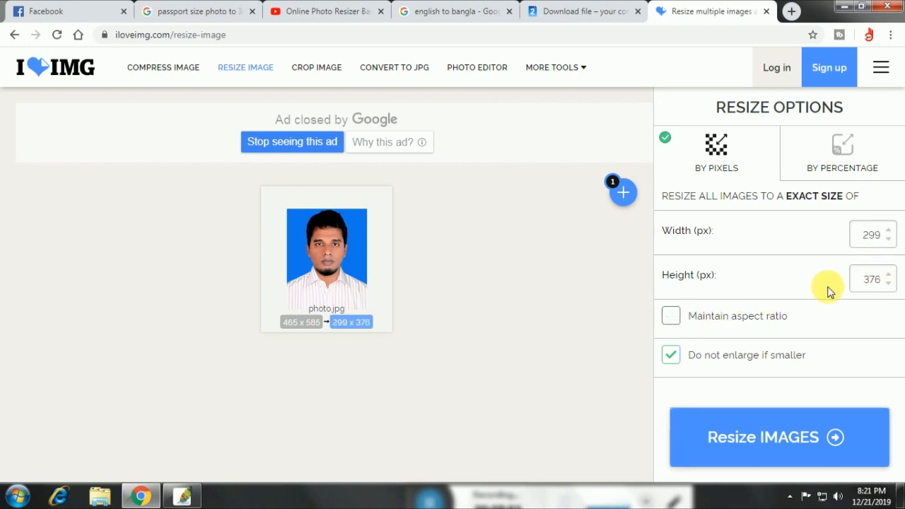
Set both the width and height of photo.jpg to 300 px, then resize and download the image
double_click(871, 278)
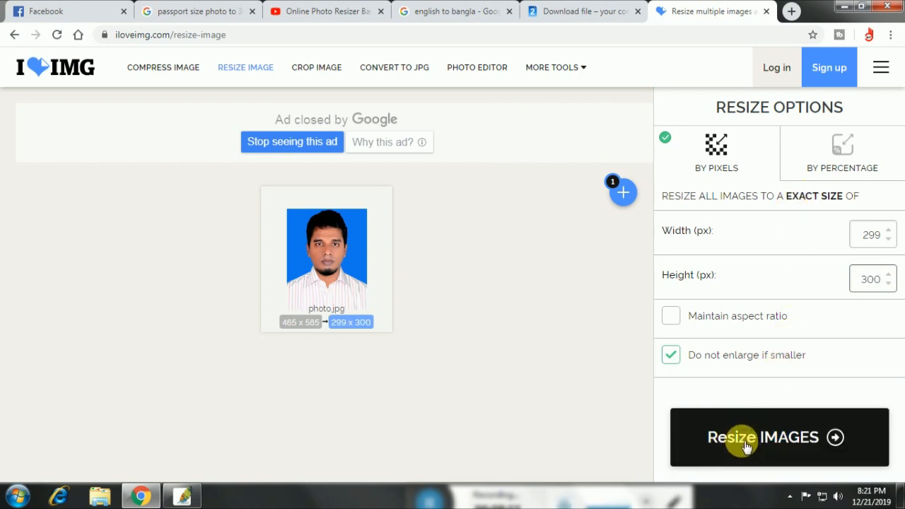
double_click(871, 234)
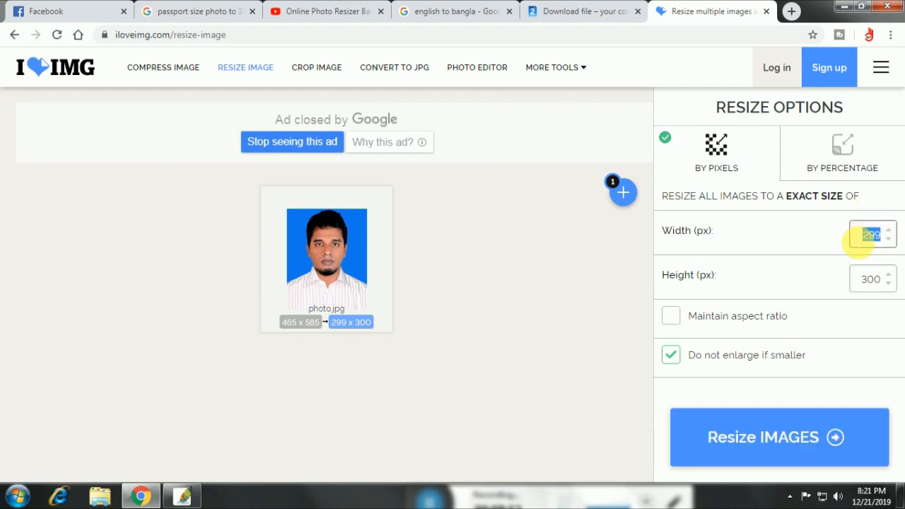
type("300")
double_click(845, 279)
type("300")
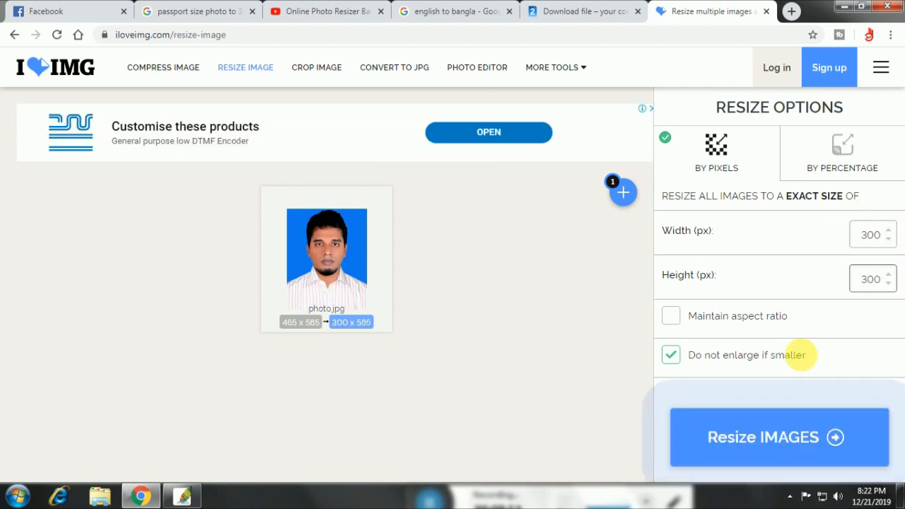
left_click(743, 437)
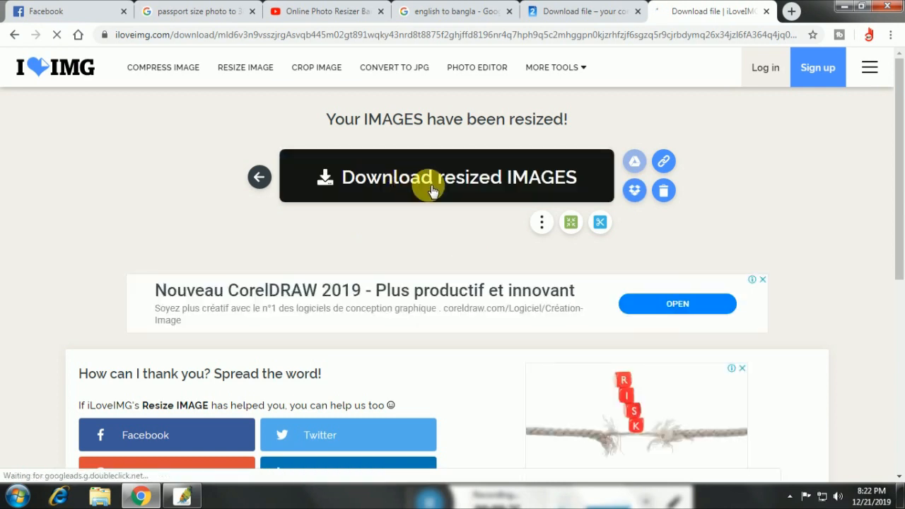
left_click(473, 180)
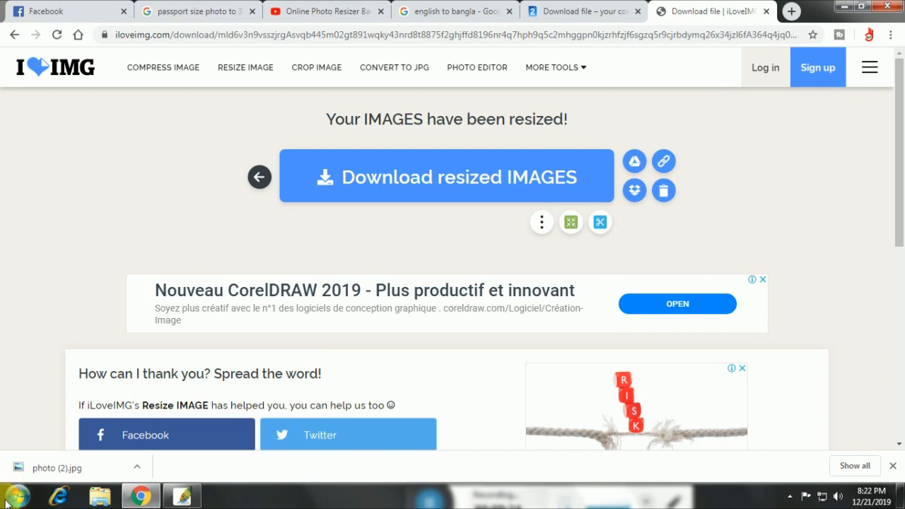
View the downloaded photo (2).jpg in the image viewer and close it
left_click(48, 473)
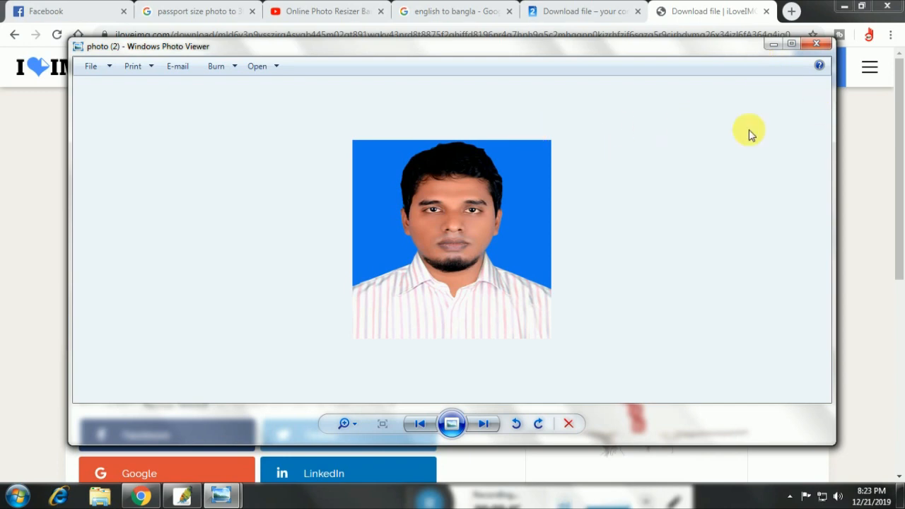
left_click(817, 47)
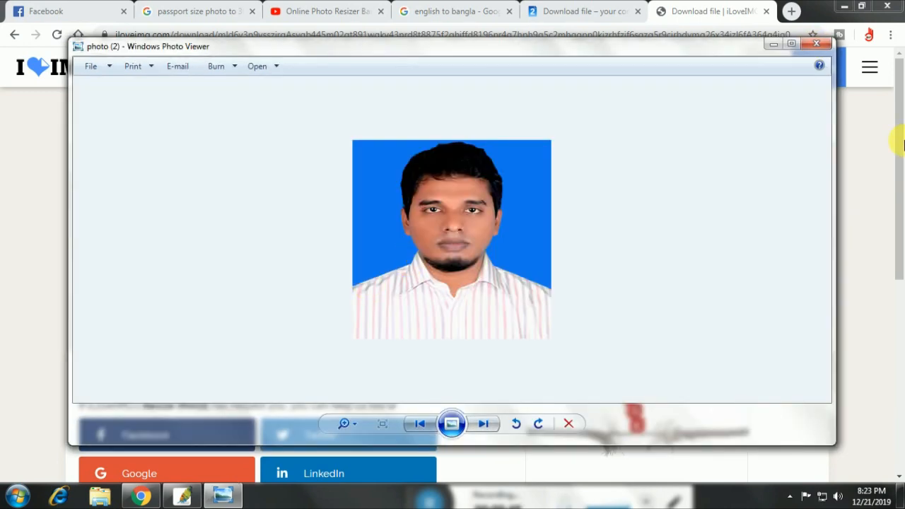
left_click(815, 44)
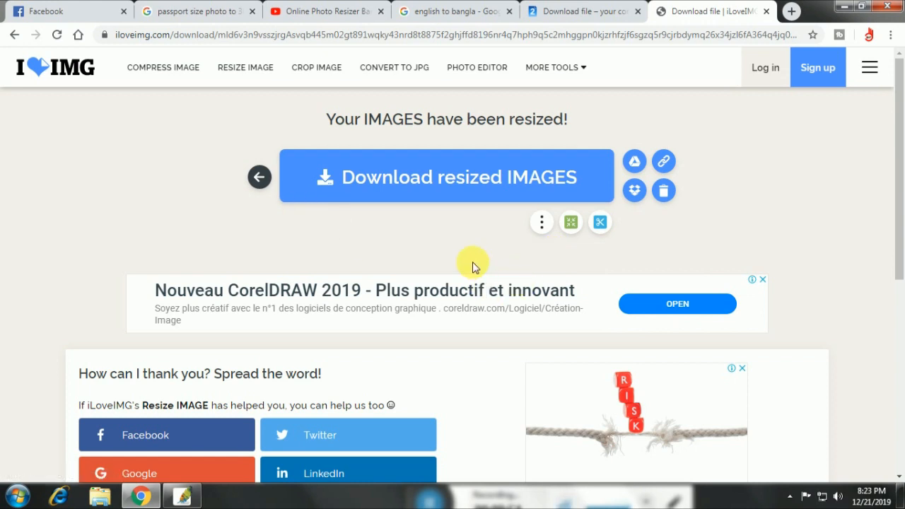
Return to the Resize IMAGE page and upload the signature image named sing from the Desktop
left_click(244, 73)
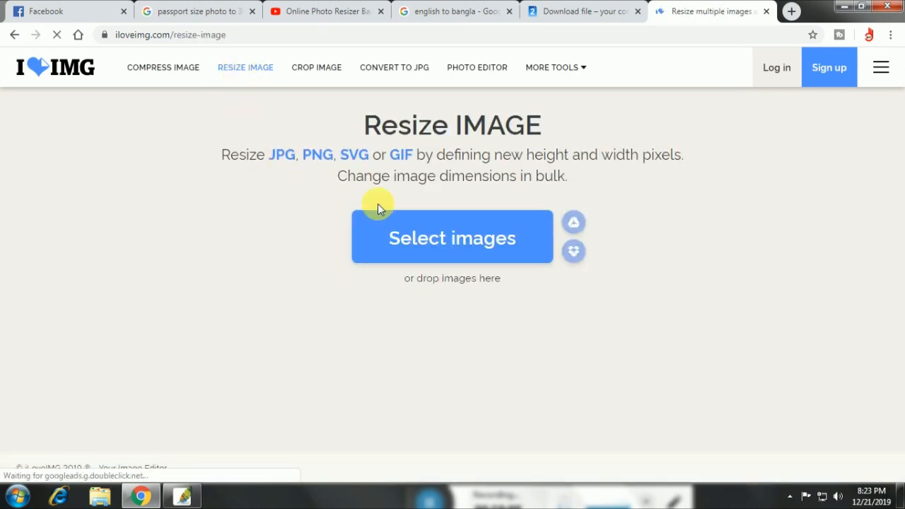
left_click(458, 242)
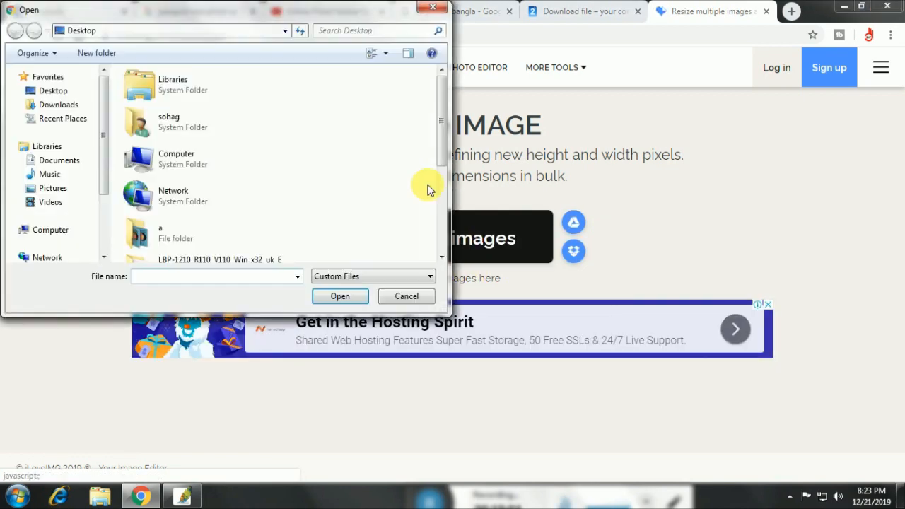
left_click_drag(438, 122, 434, 222)
left_click(209, 265)
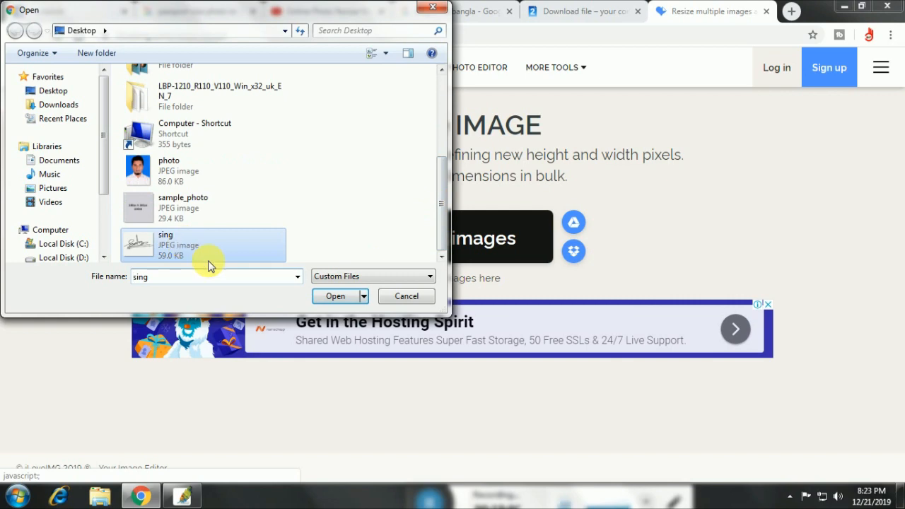
left_click(335, 297)
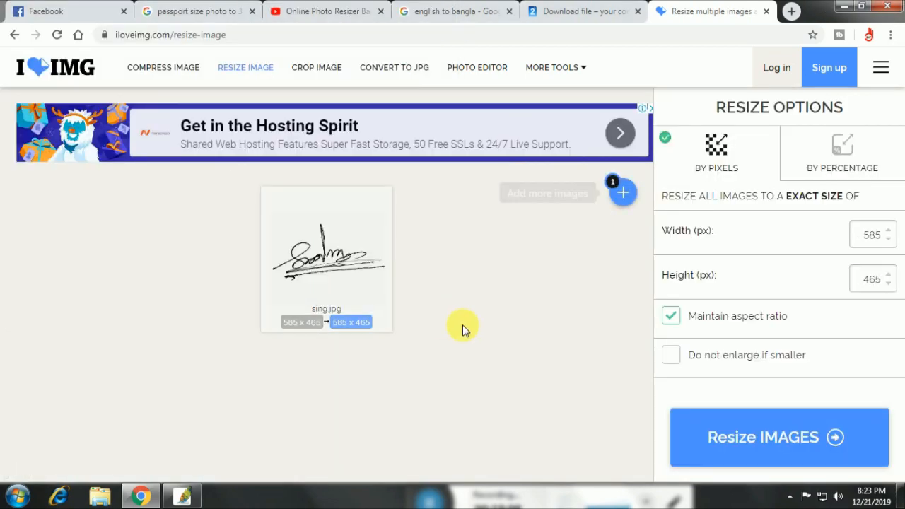
Resize sing.jpg to a 300 px width and a new height, with Do not enlarge if smaller on and Maintain aspect ratio off
left_click(670, 356)
left_click(675, 319)
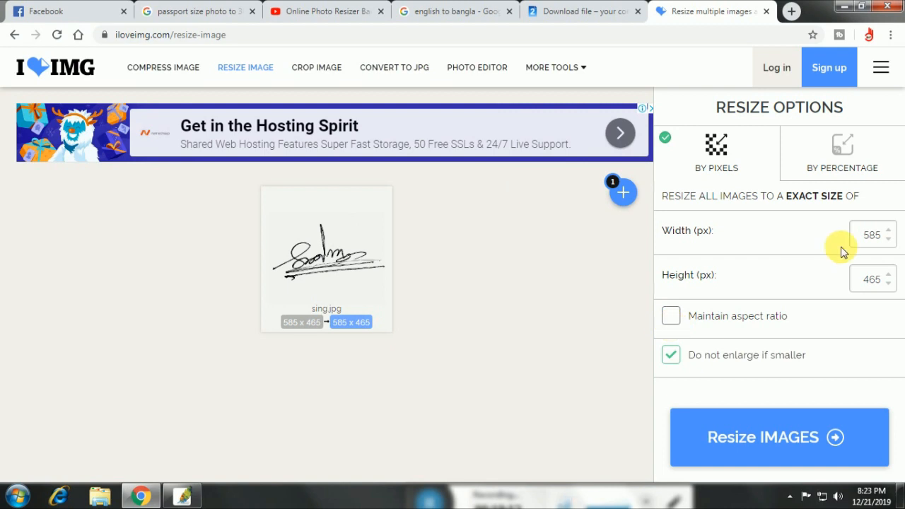
double_click(876, 236)
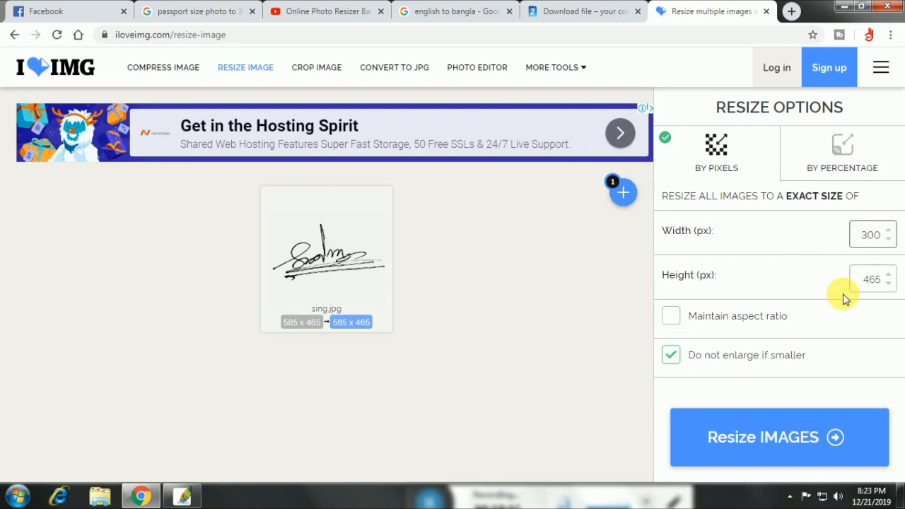
double_click(882, 281)
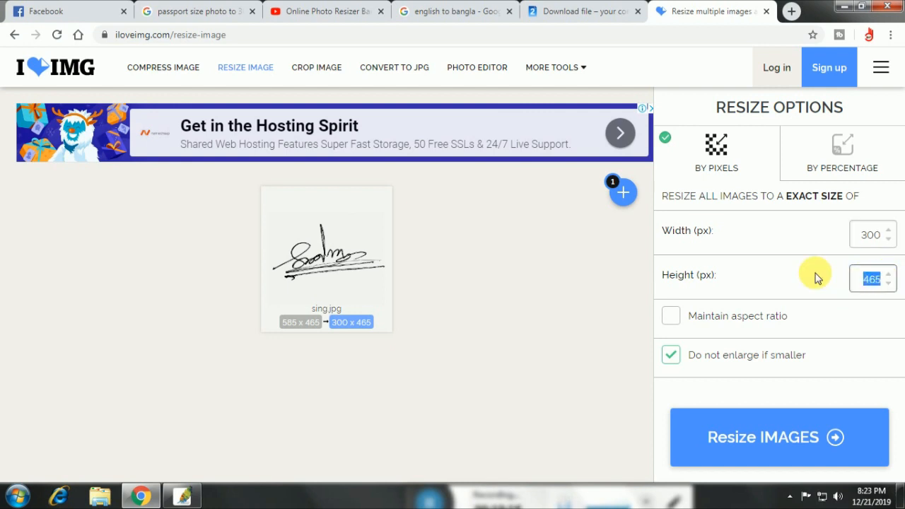
left_click(728, 436)
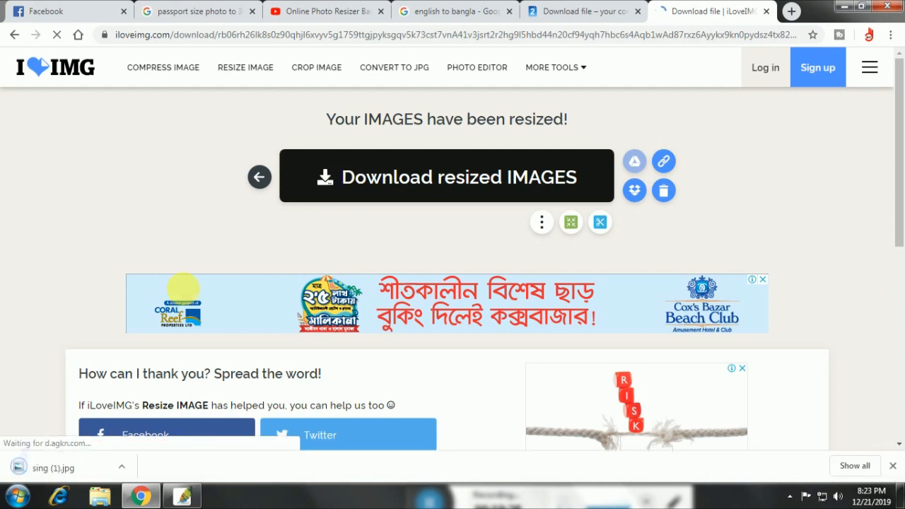
Open the downloaded signature sing (1).jpg in the image viewer
left_click(49, 468)
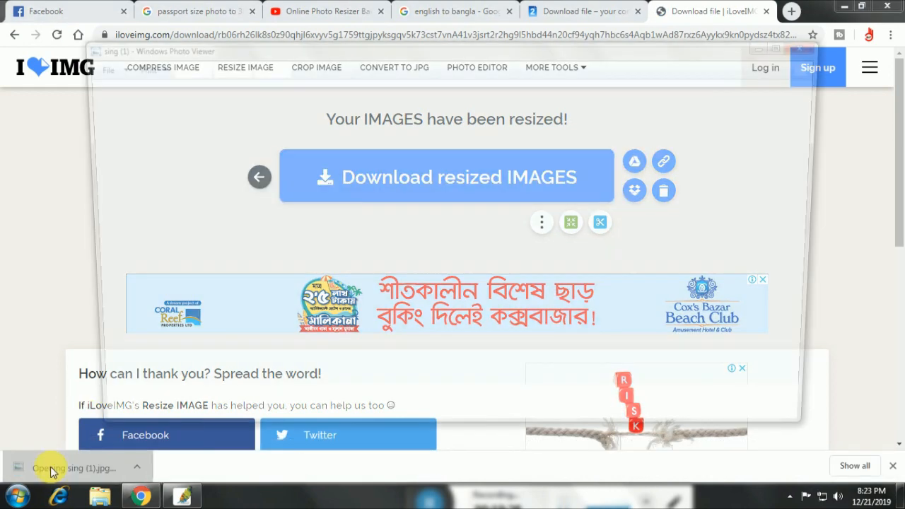